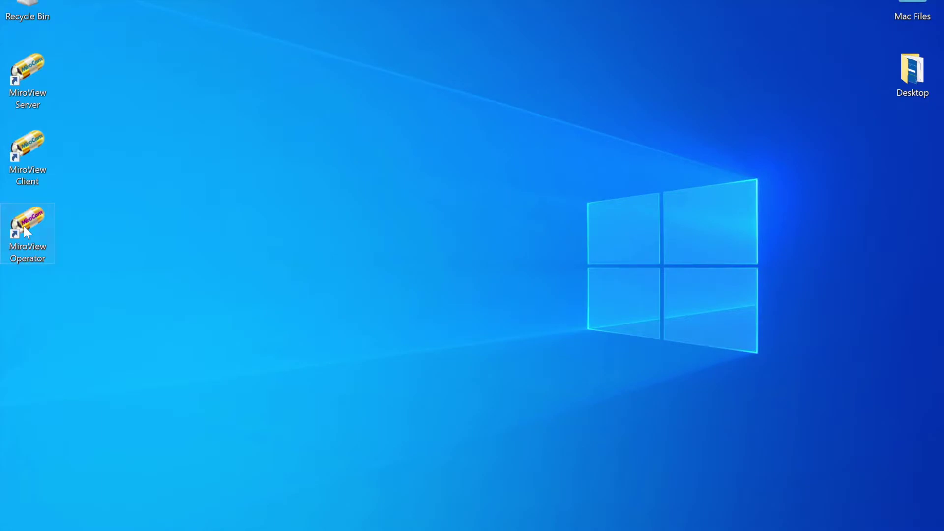
Launch MiroView Operator from its desktop shortcut and log in with the account password.
left_click(24, 227)
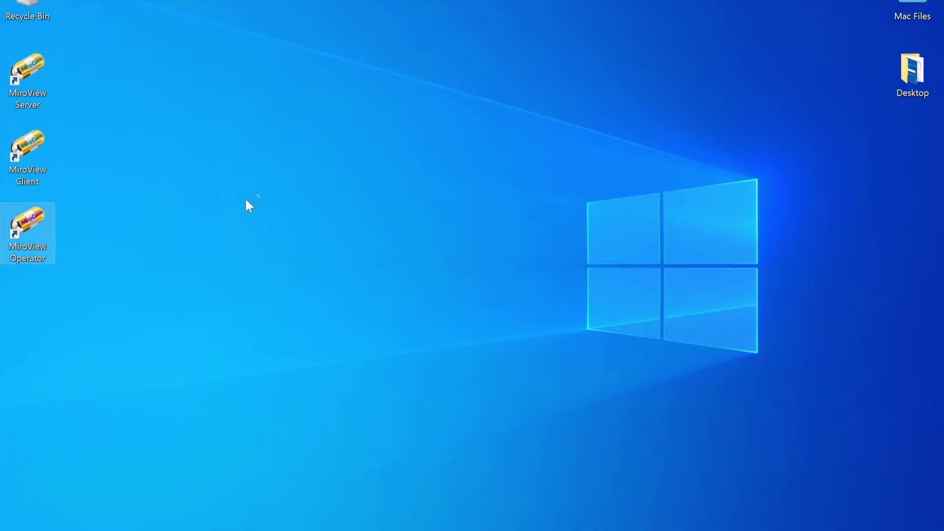
key("Return")
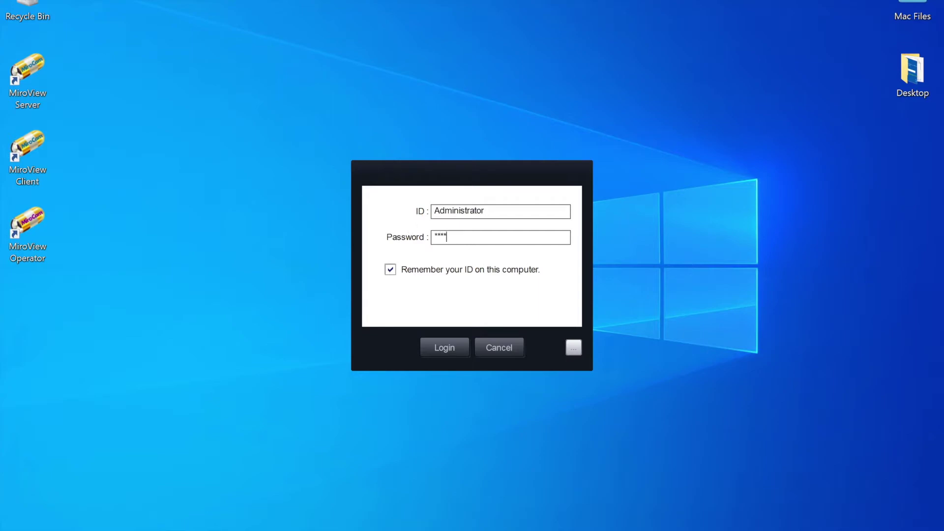
key("Return")
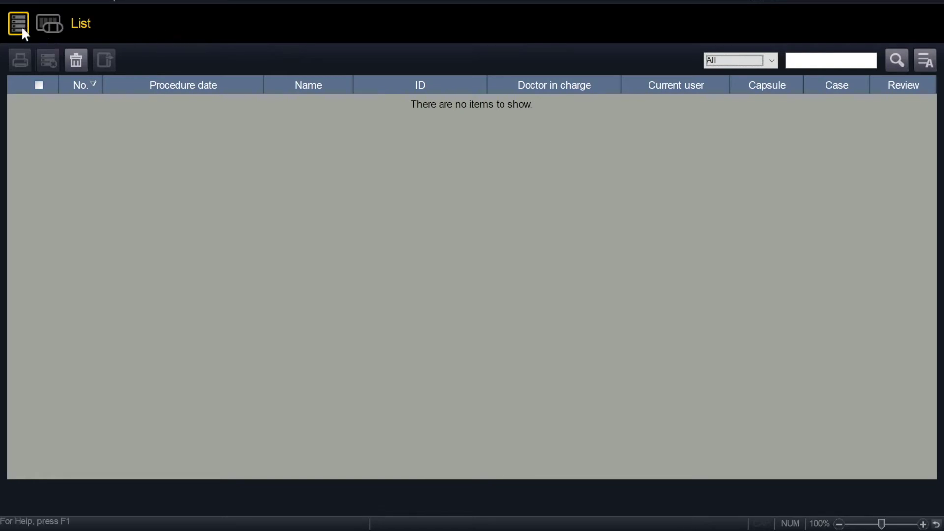
Switch to the Receiver view and start initializing the Port No. 00 receiver.
left_click(56, 30)
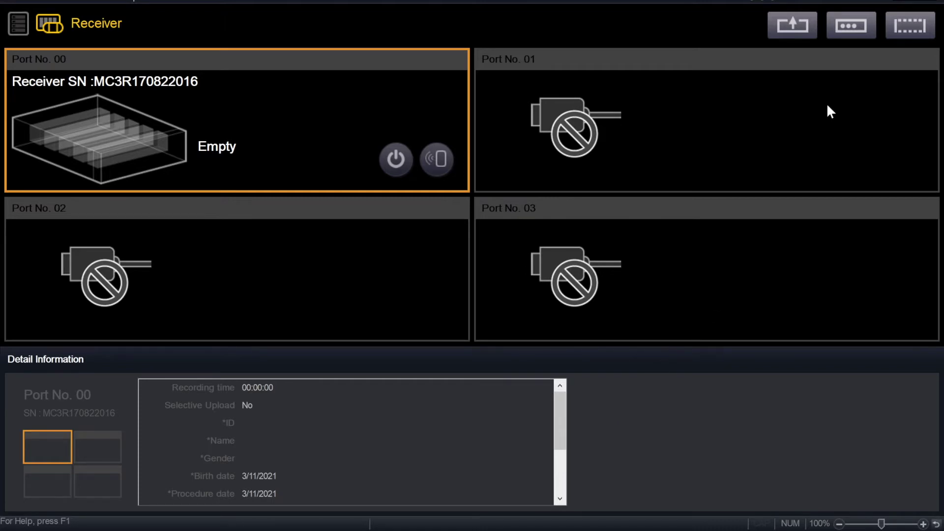
left_click(911, 35)
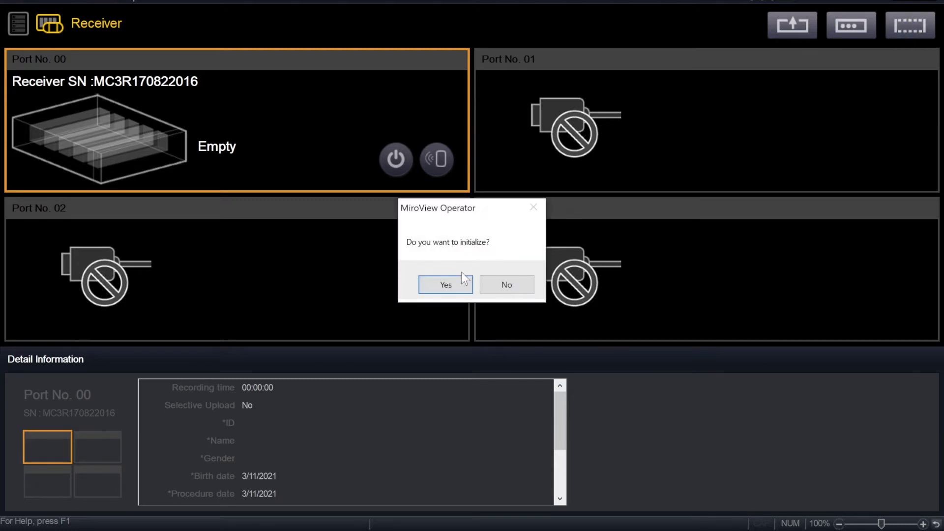
Confirm the Port No. 00 receiver initialization and agree to enter patient information.
left_click(448, 284)
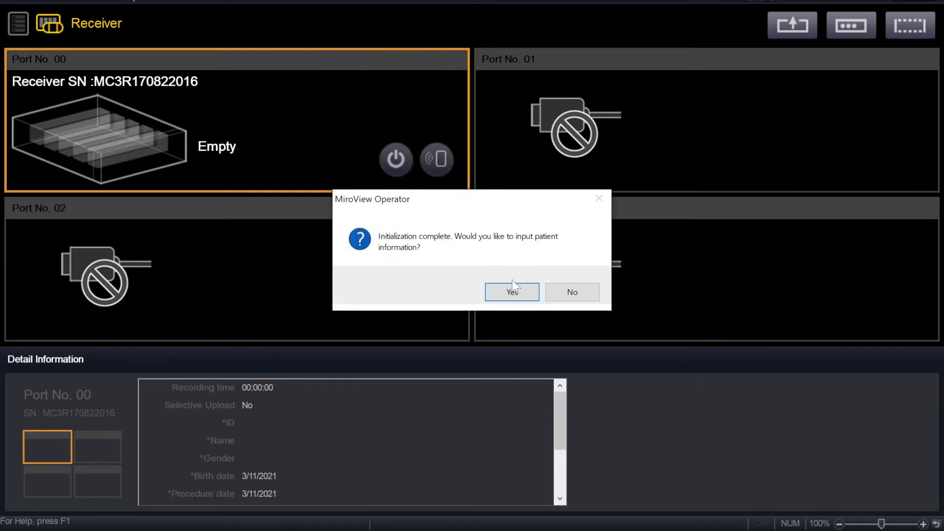
left_click(512, 292)
type("John Doe")
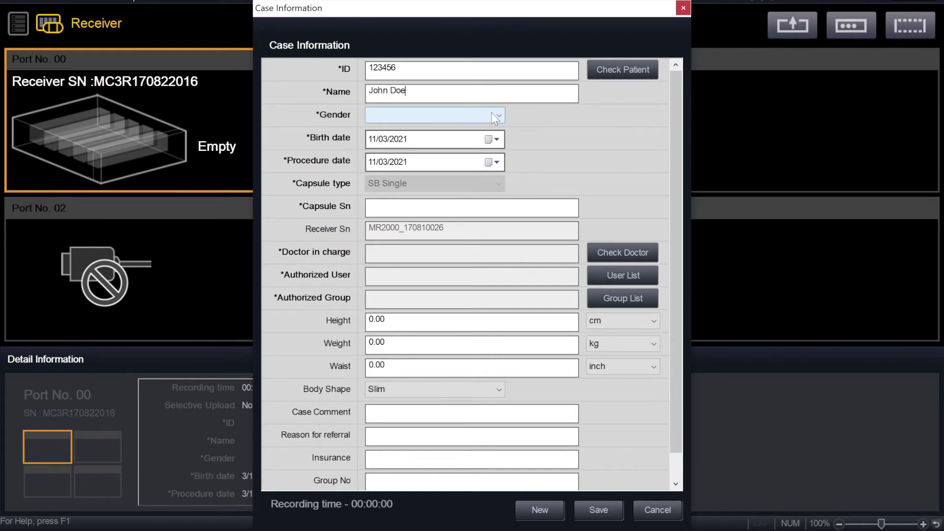
Set the patient's gender to Unknown and go on to the capsule serial number field.
left_click(491, 112)
left_click(414, 127)
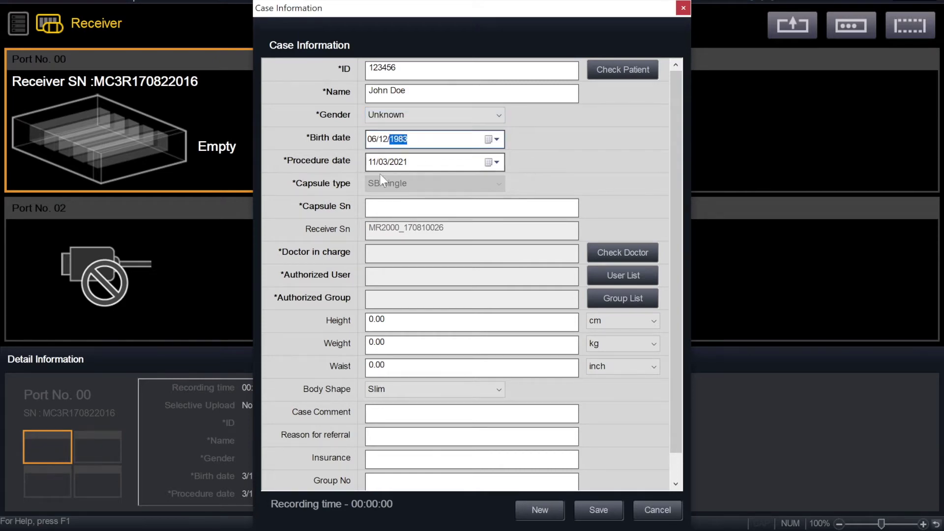
left_click(392, 206)
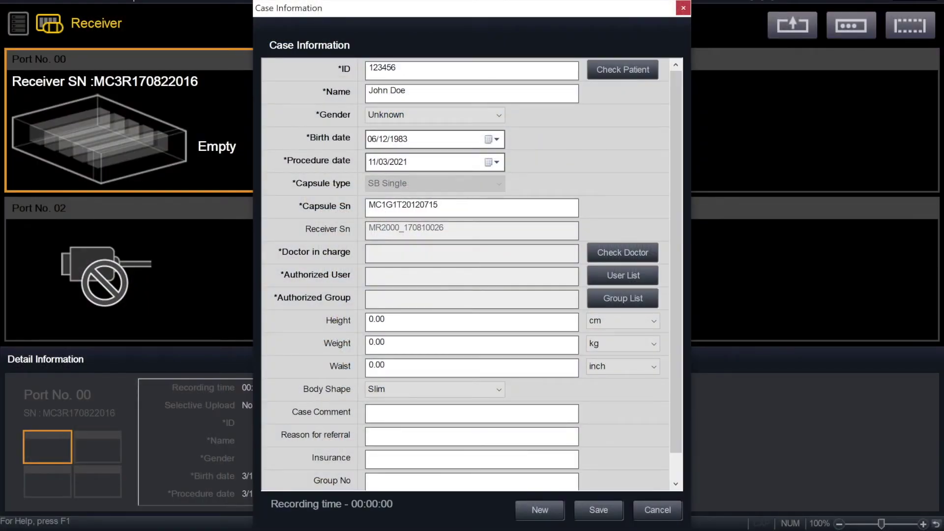
Assign Administrator as doctor in charge, go to the referral reason, and save the case information.
left_click(617, 247)
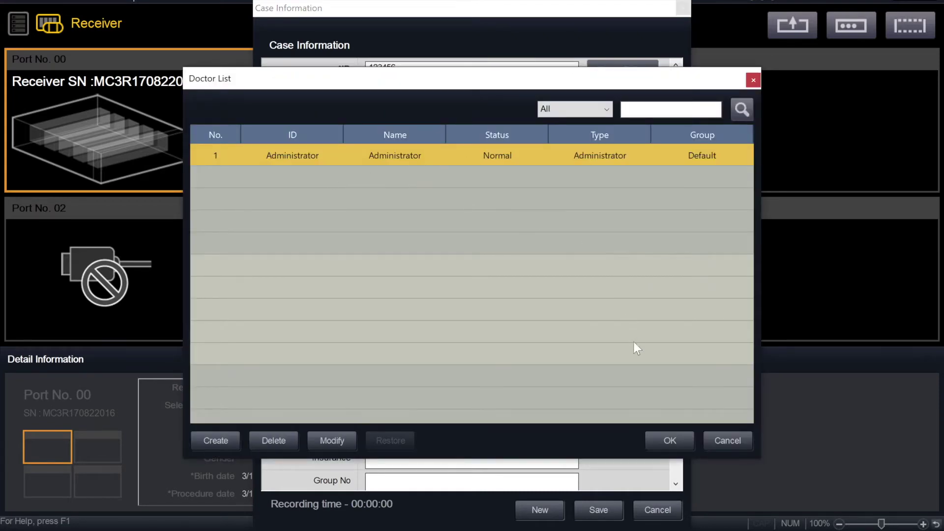
left_click(670, 442)
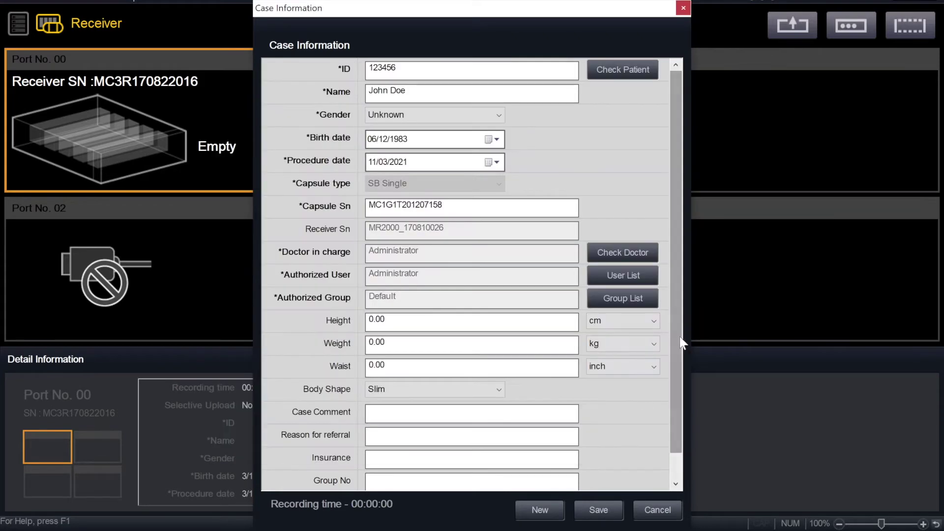
scroll(677, 337, "down", 1)
left_click(434, 410)
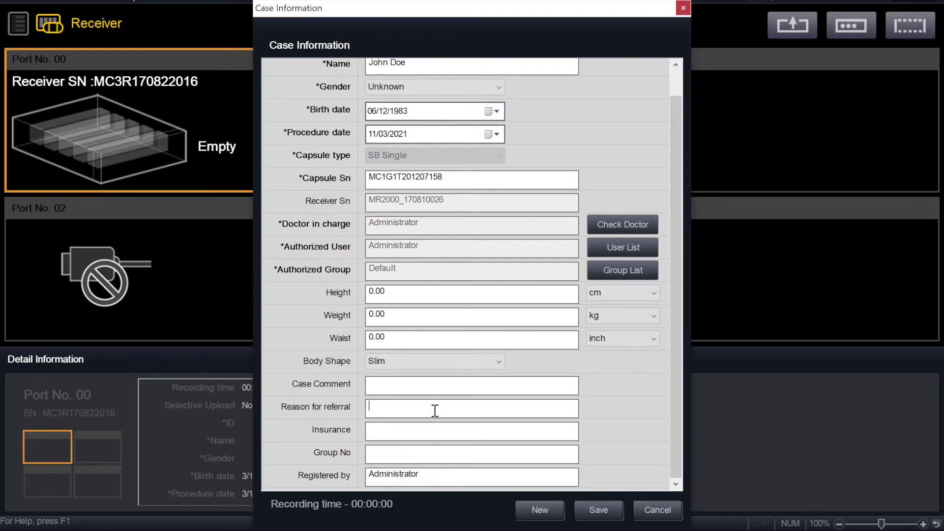
left_click(598, 510)
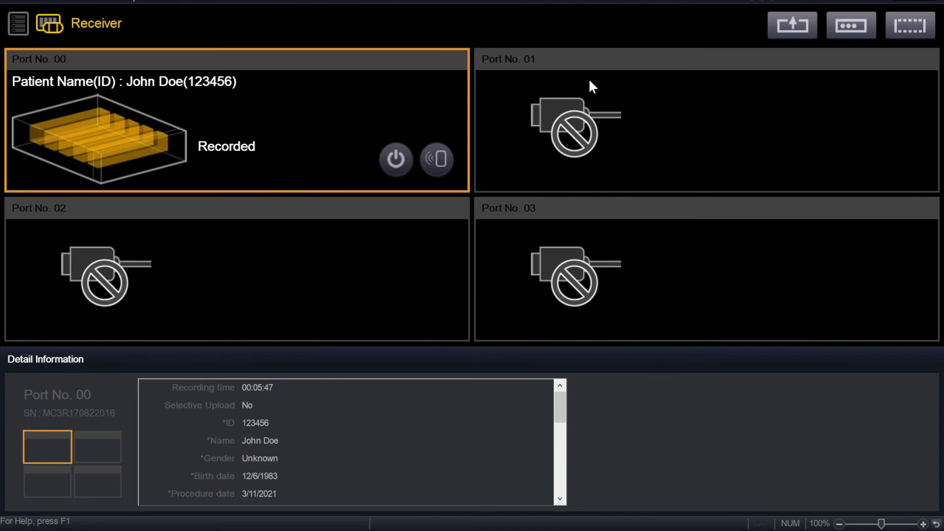
Upload the Port No. 00 receiver's 00:05:47 recording and dismiss the Upload complete message.
left_click(794, 29)
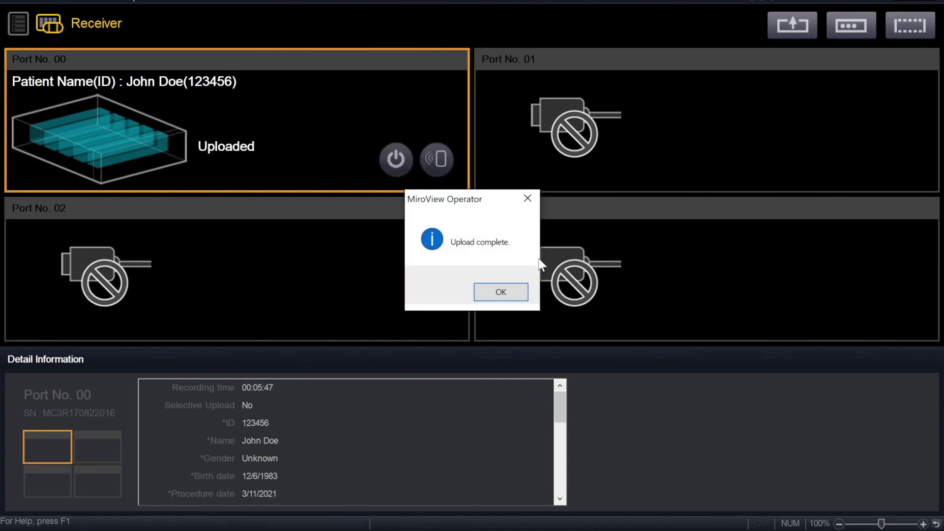
left_click(499, 293)
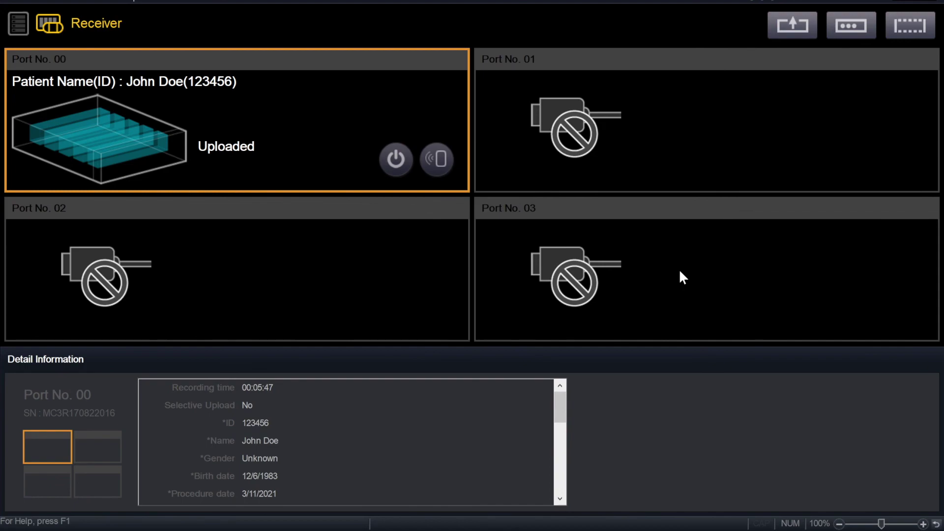